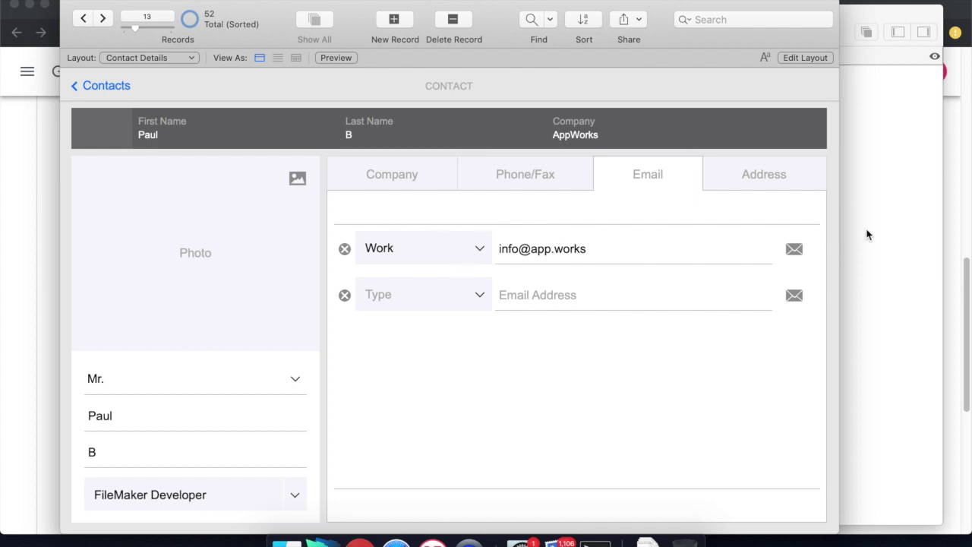
- Run Create Email from the envelope beside the contact's Work address to create a Mail record
left_click(795, 250)
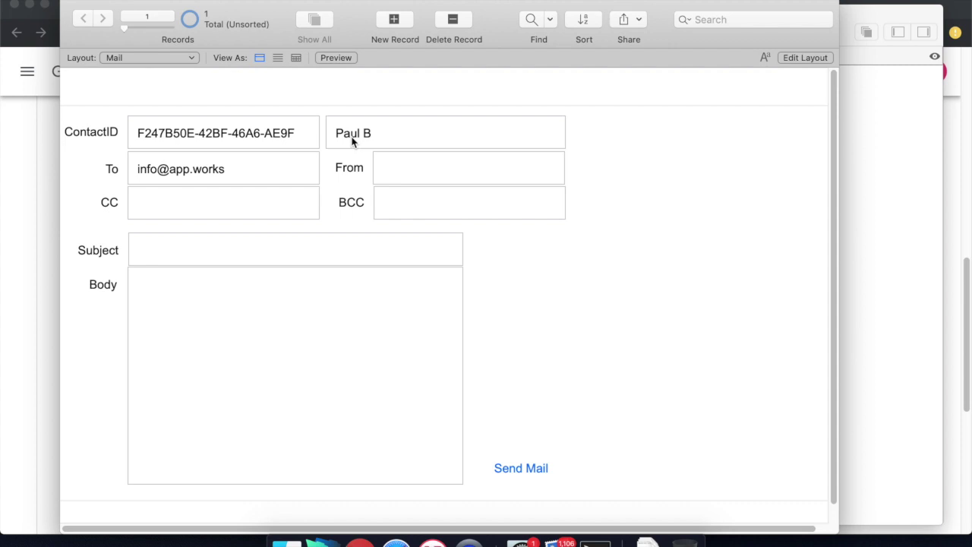
key("super+shift+d")
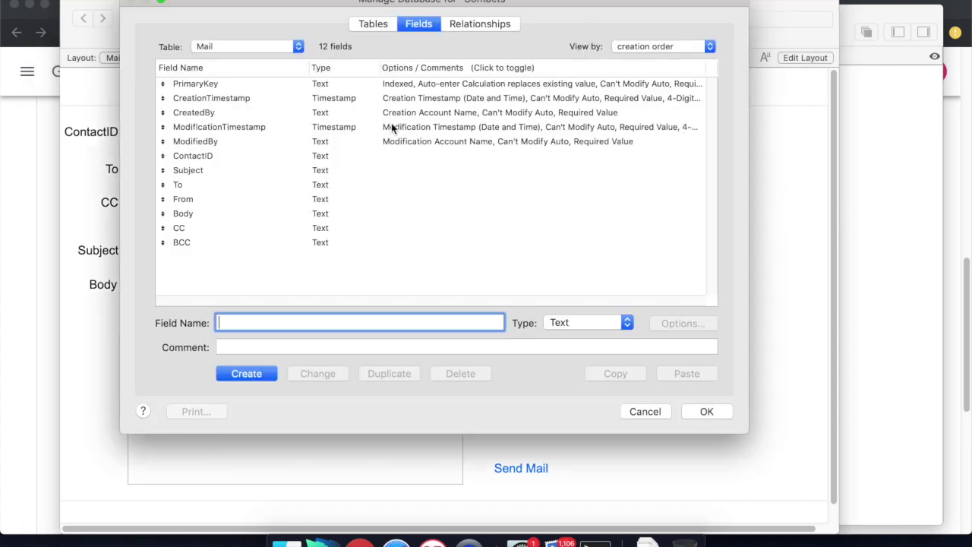
left_click(479, 26)
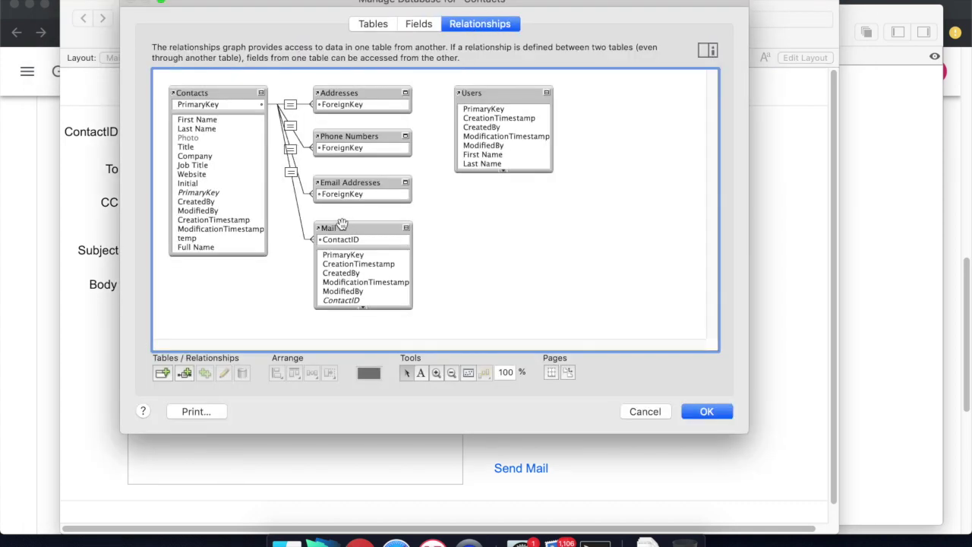
left_click(342, 225)
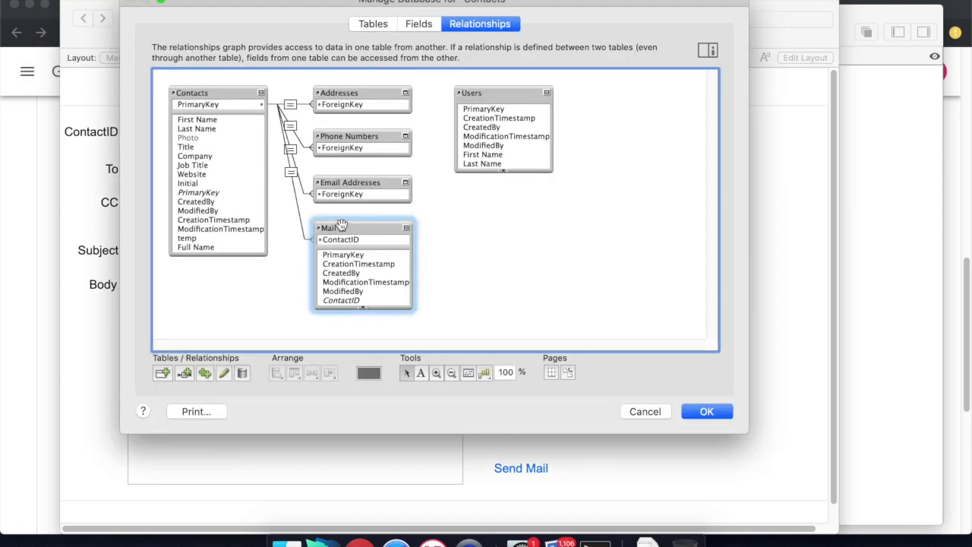
left_click(220, 92)
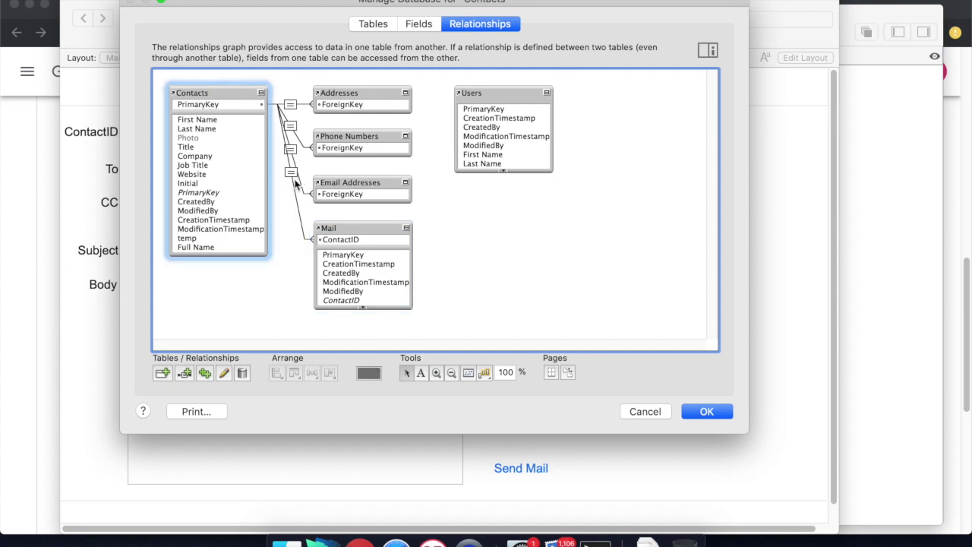
left_click(692, 411)
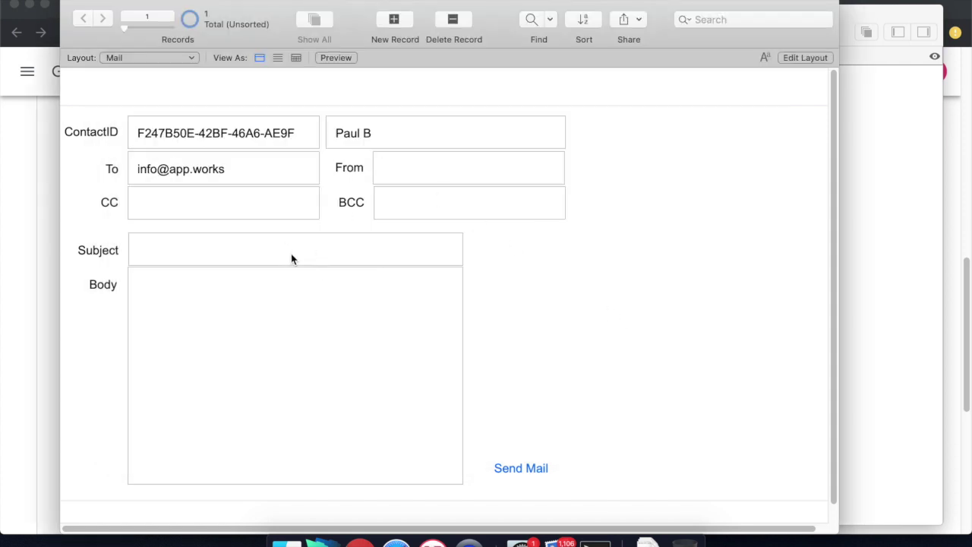
- Step through the email record's To, From, CC and BCC fields
left_click(226, 164)
left_click(430, 165)
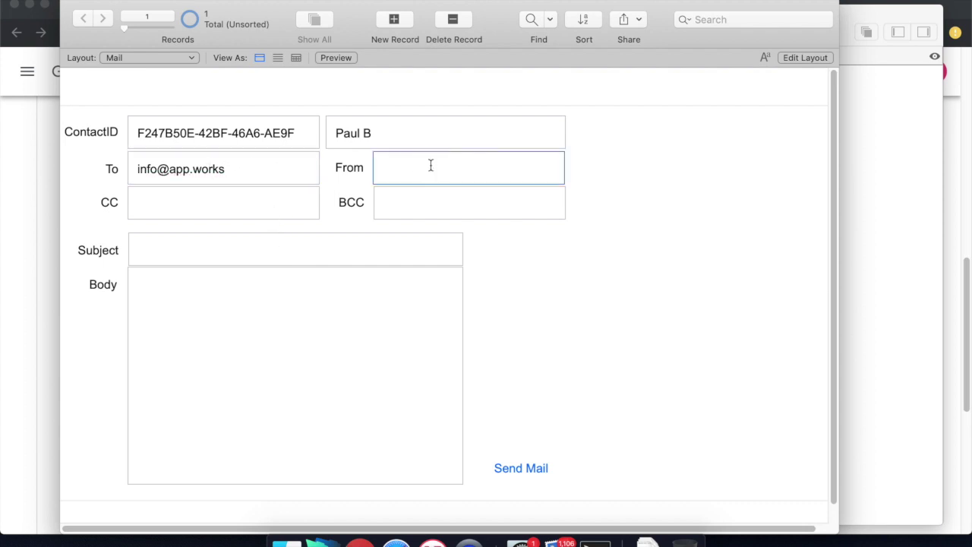
left_click(228, 208)
left_click(404, 200)
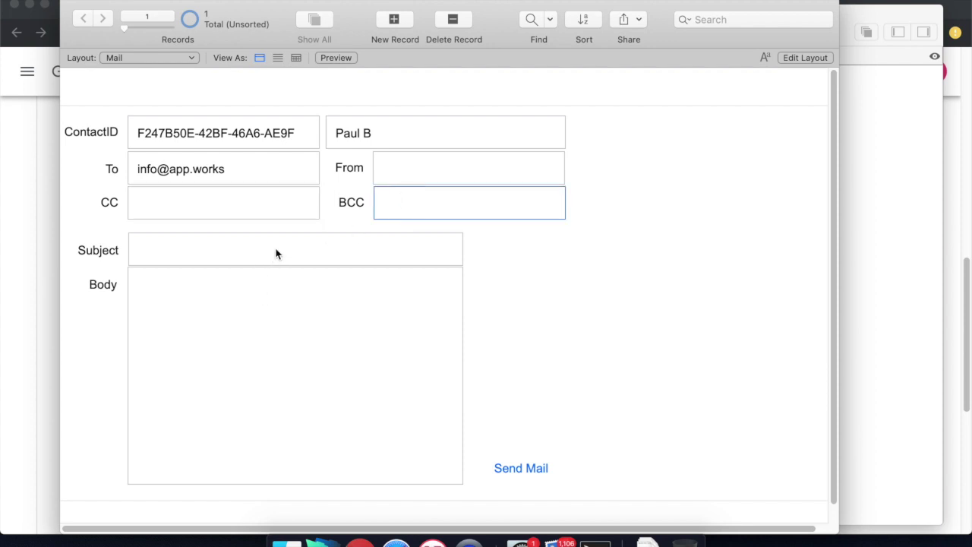
- Enter the subject 'this is the subject' and the body 'my message'
left_click(276, 250)
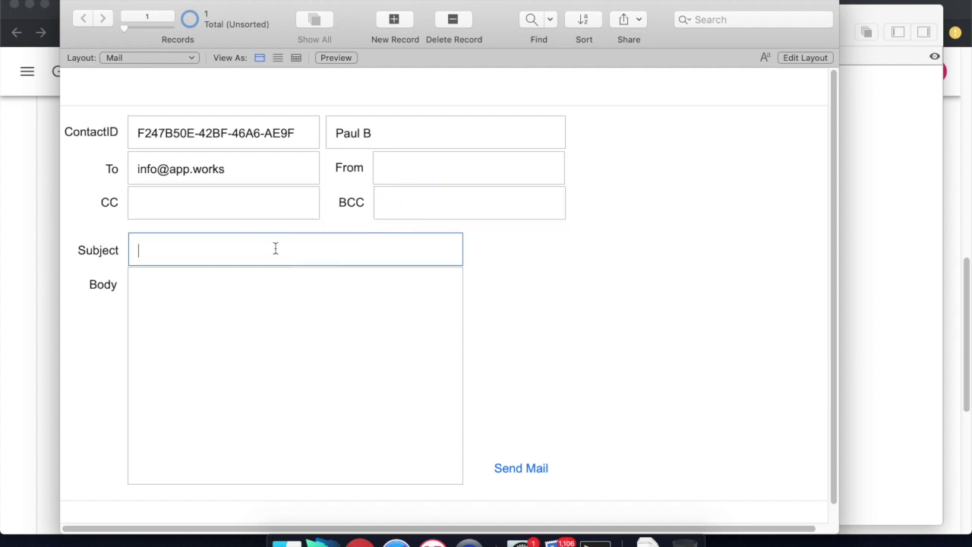
type("this is the subject")
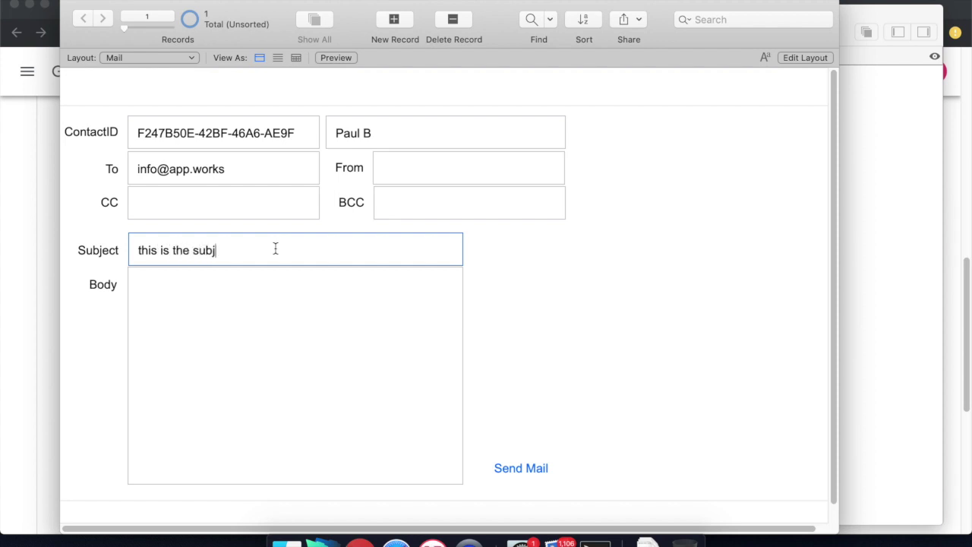
key("Tab")
type("my e")
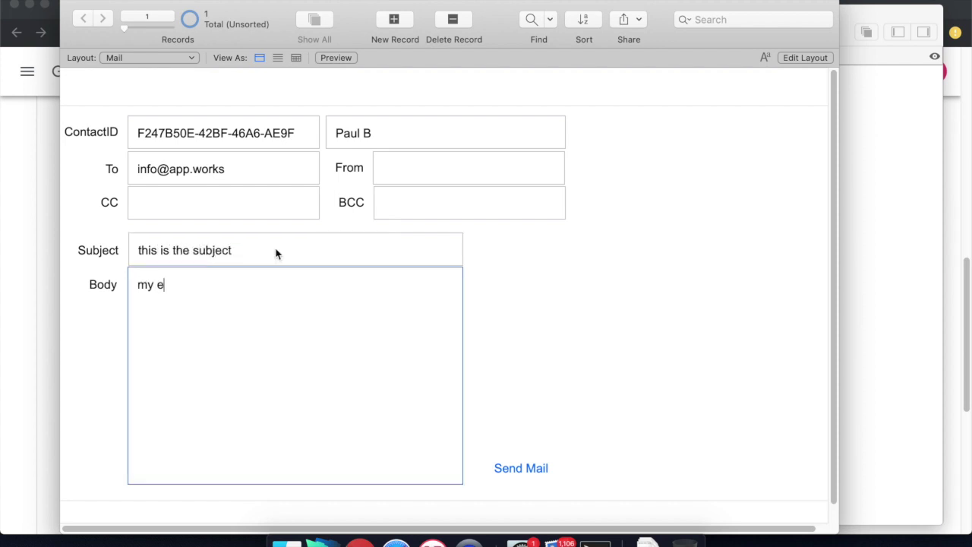
key("BackSpace")
type("message")
left_click(497, 271)
key("super+shift+s")
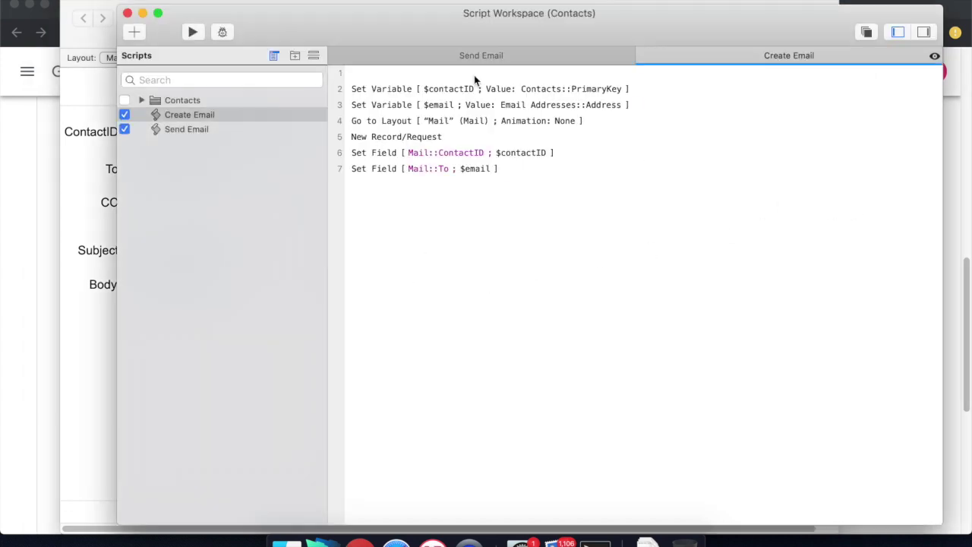
left_click(529, 61)
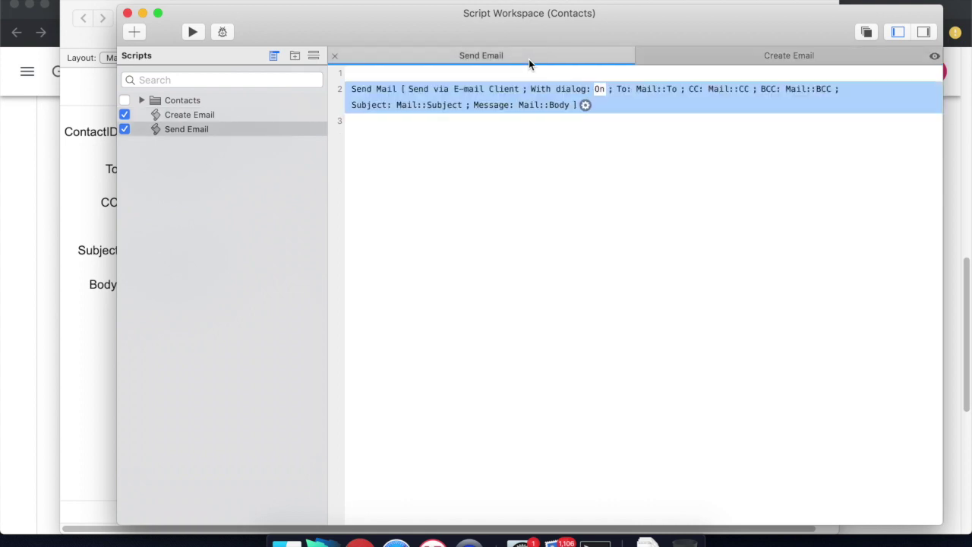
double_click(378, 96)
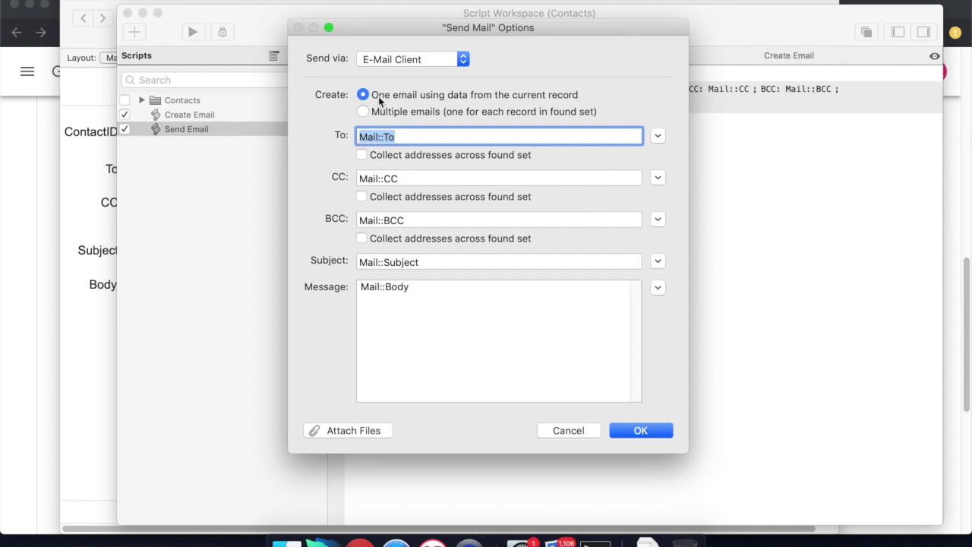
left_click(400, 58)
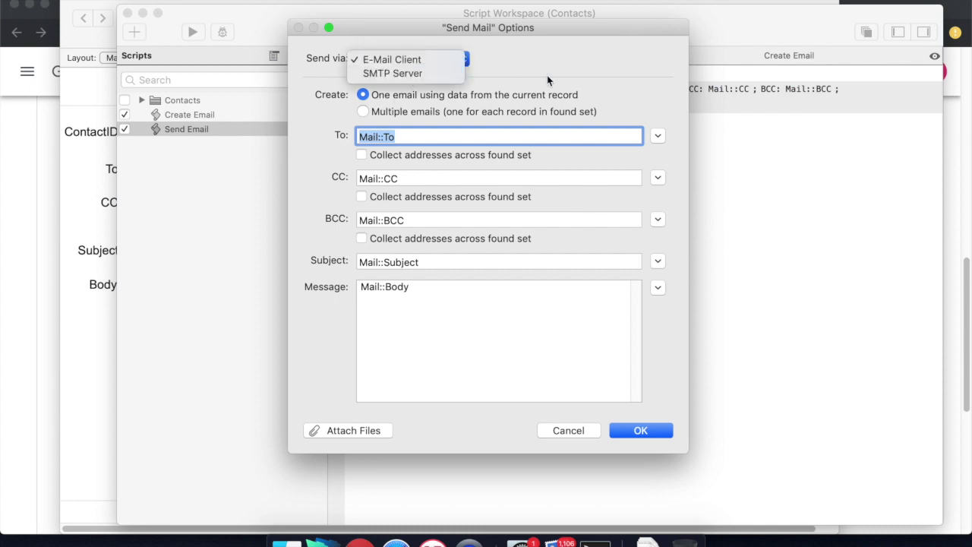
left_click(553, 113)
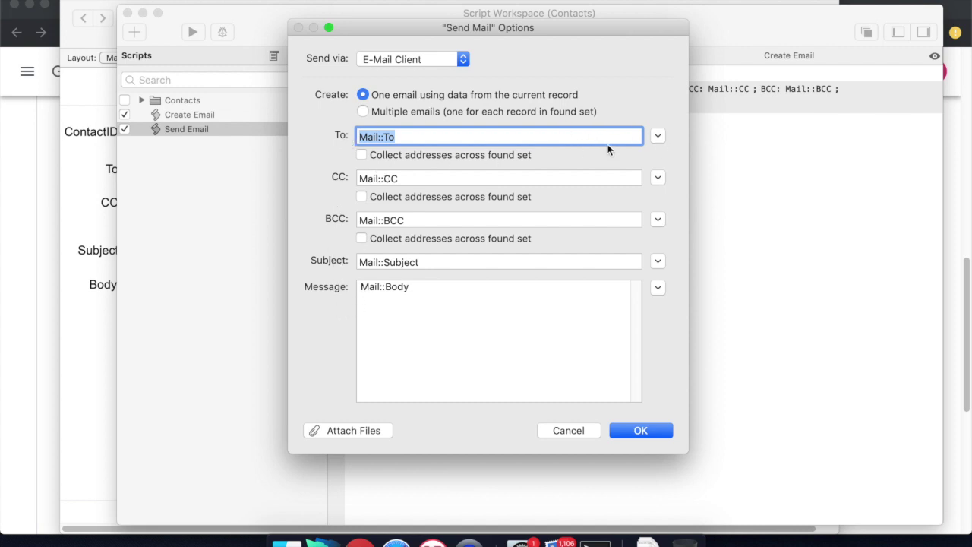
left_click(658, 136)
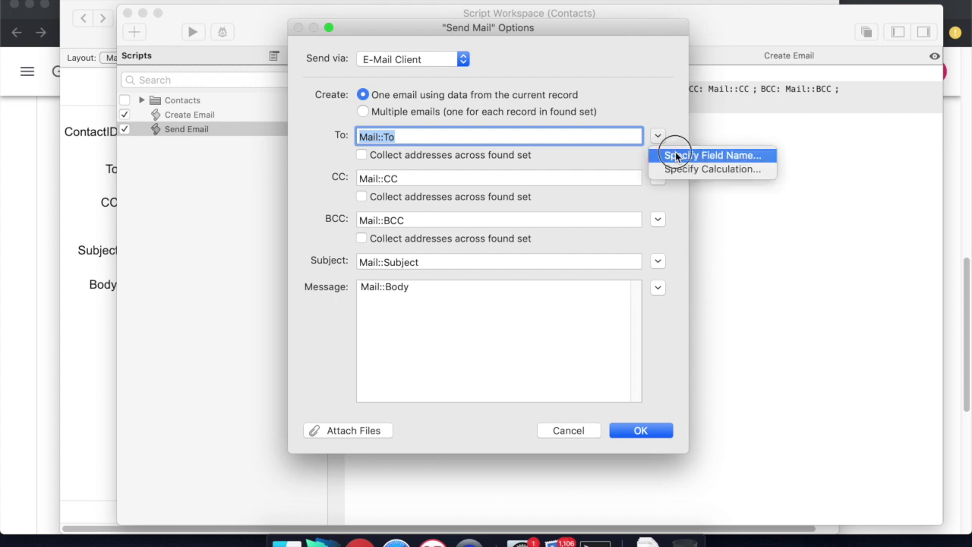
left_click(676, 156)
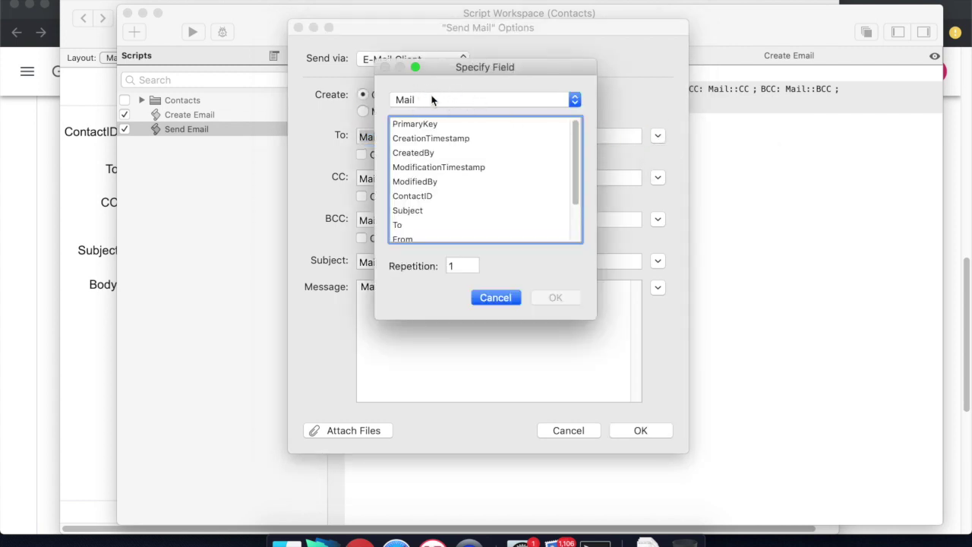
scroll(431, 211, "down", 3)
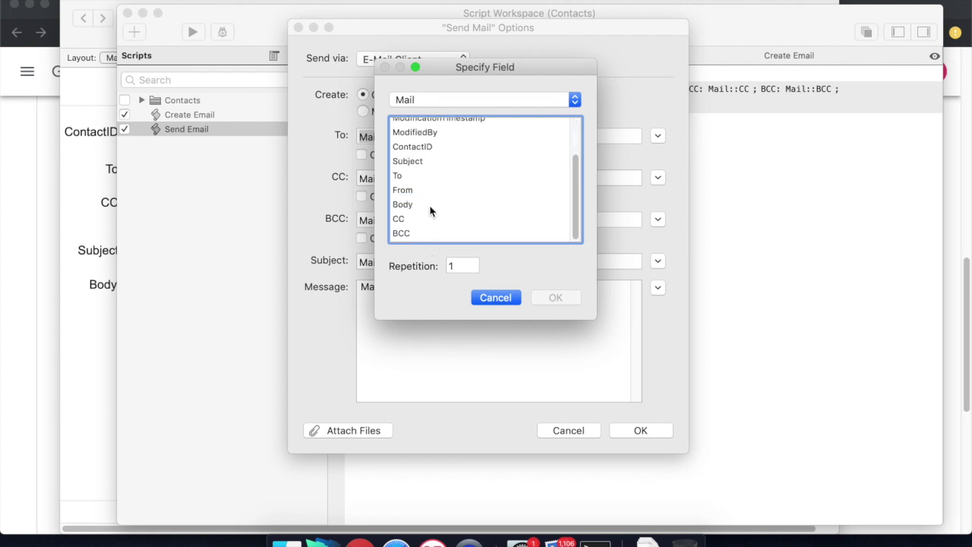
scroll(438, 214, "up", 5)
scroll(446, 217, "down", 5)
left_click(493, 296)
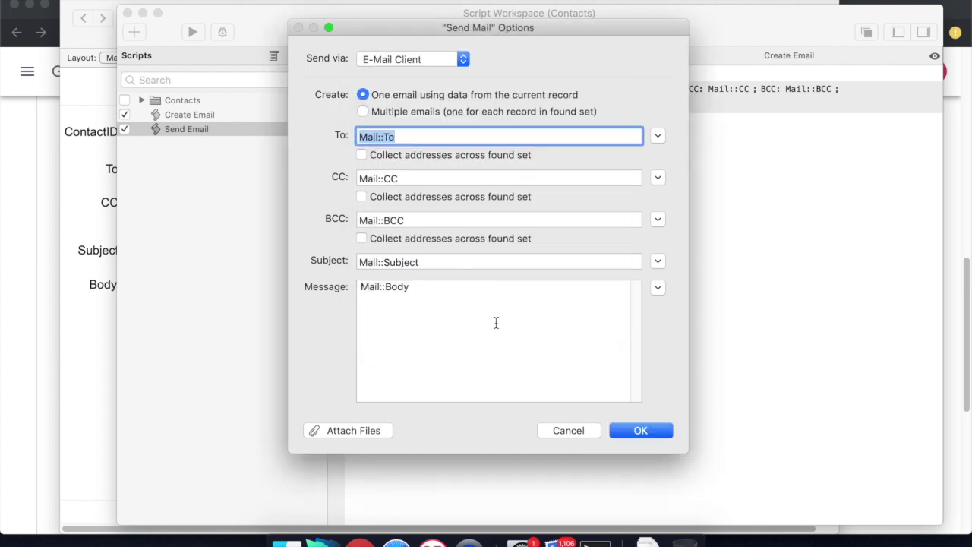
left_click(638, 432)
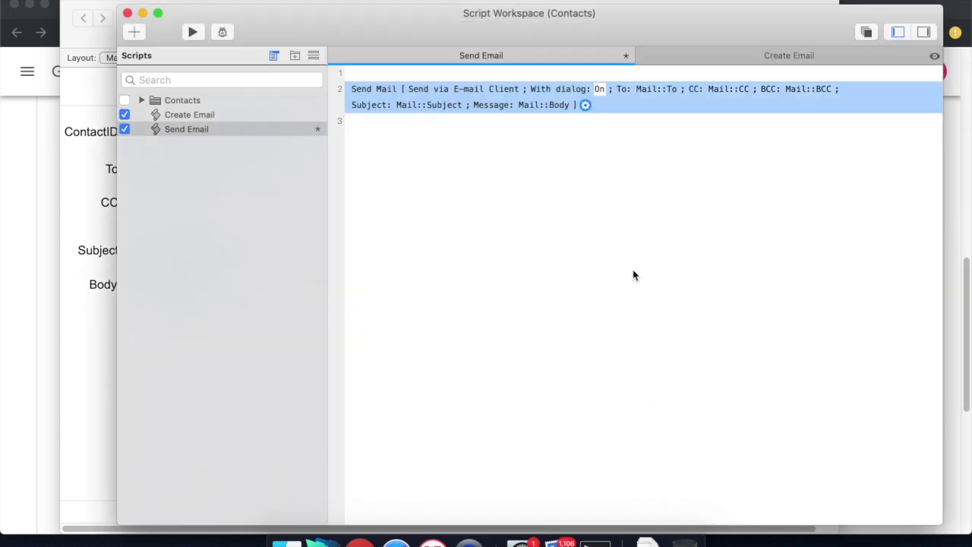
left_click(633, 270)
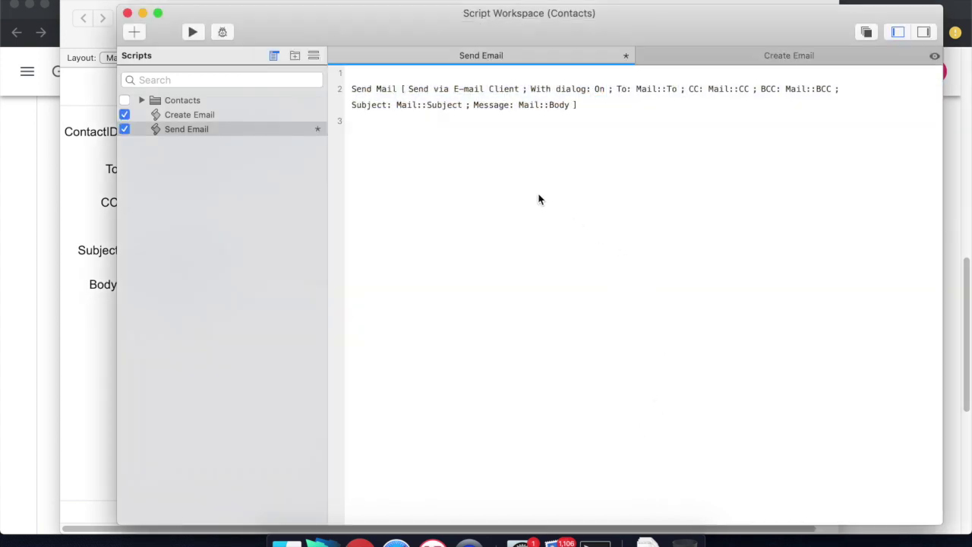
left_click(291, 2)
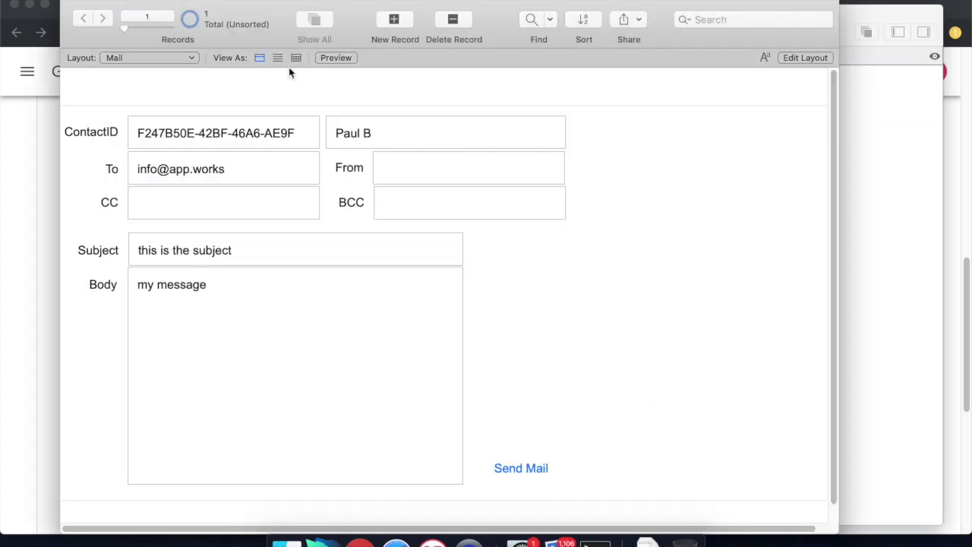
left_click(521, 469)
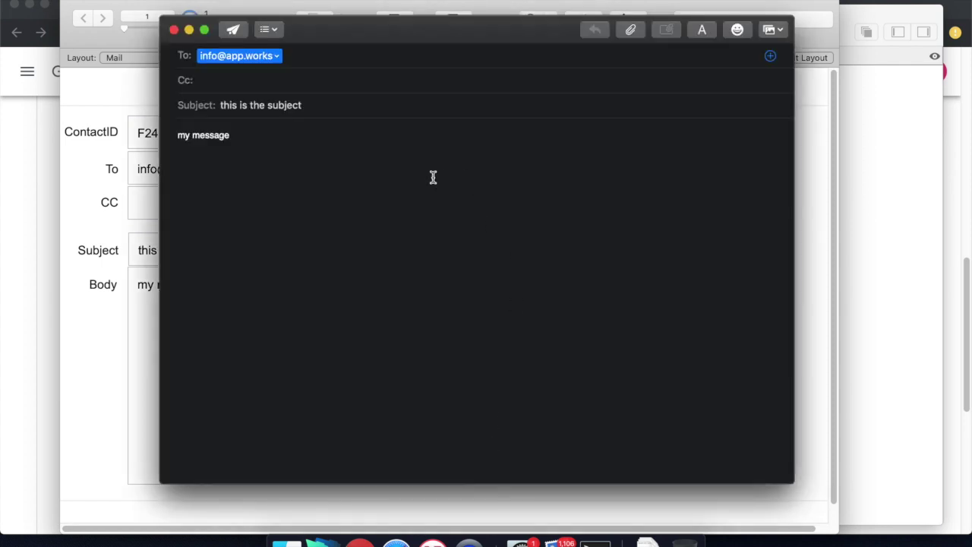
- Overwrite the draft's message body with 'dddfgf', accepting the spelling correction
mouse_move(425, 34)
left_mouse_down()
mouse_move(378, 46)
mouse_move(455, 60)
mouse_move(420, 45)
left_mouse_up()
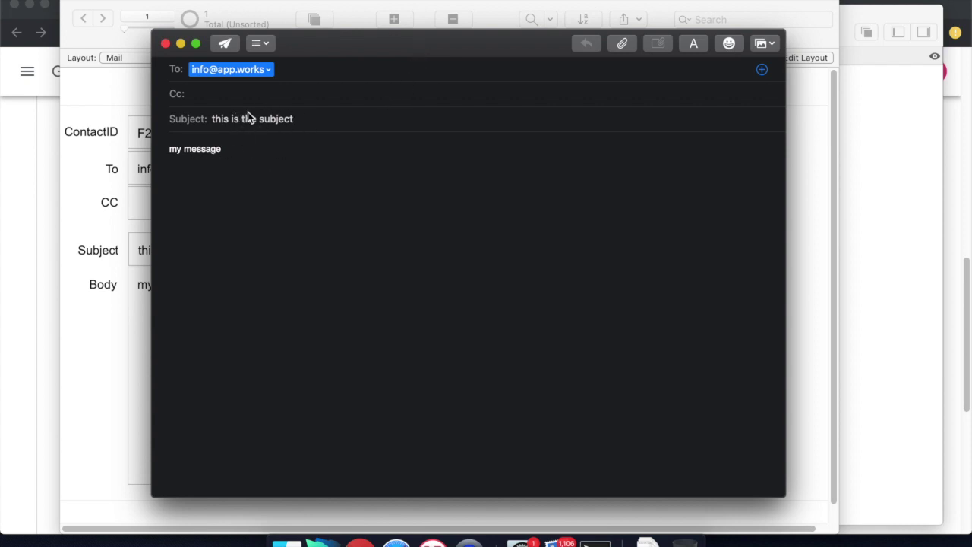
left_click_drag(265, 143, 155, 144)
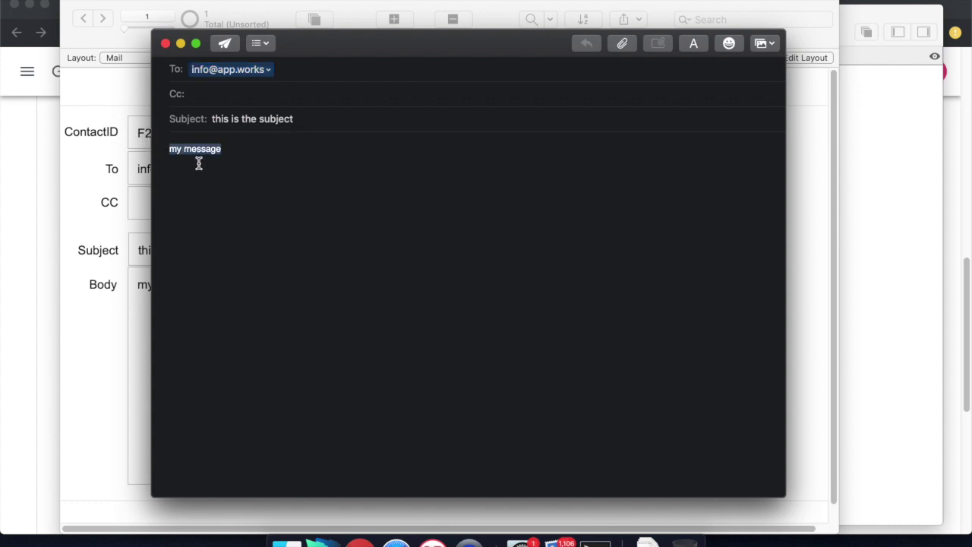
type("dddfgf")
left_click(322, 190)
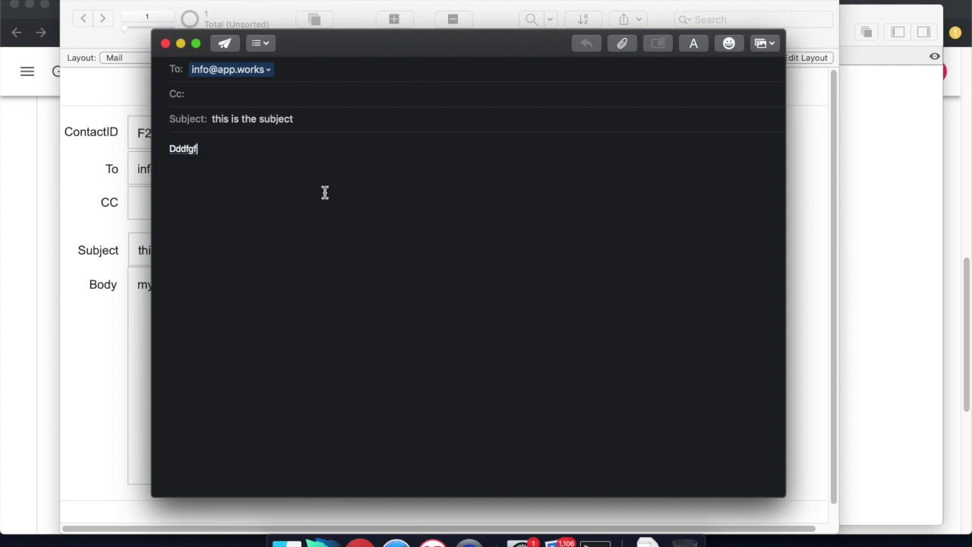
- Type 'ddd' into the subject, then close the draft without saving
left_click(291, 119)
type("ddd")
left_click(166, 43)
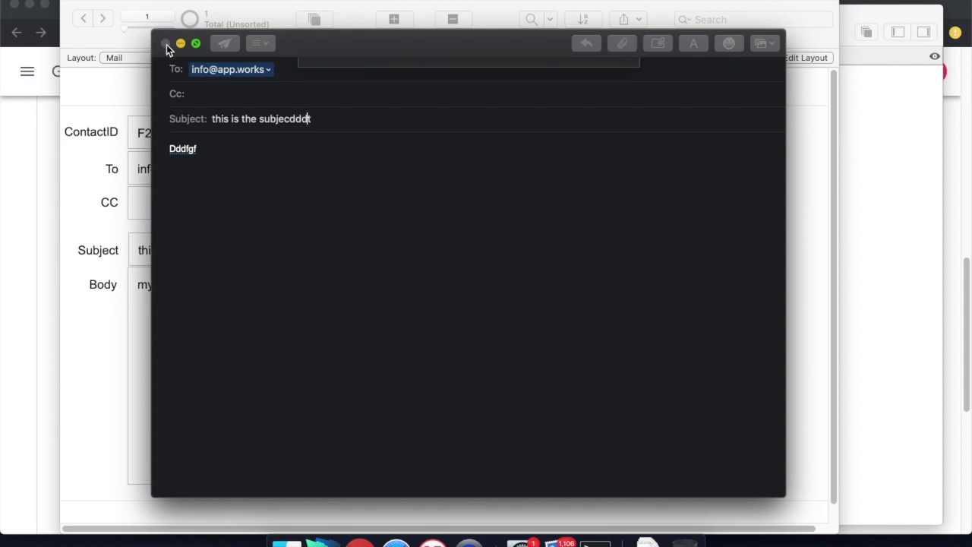
left_click(411, 134)
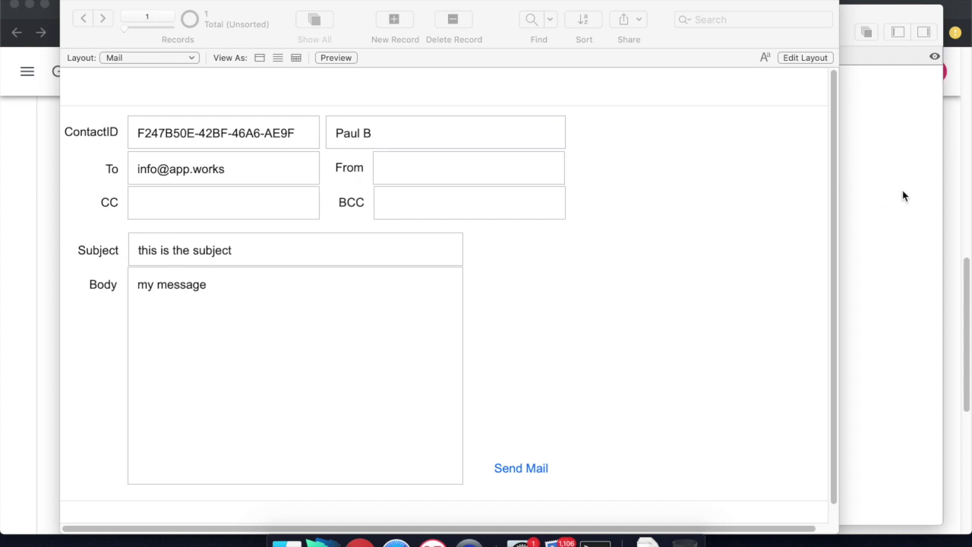
- Open the Send Mail step options in the Send Email script and its Send via choices
left_click(896, 102)
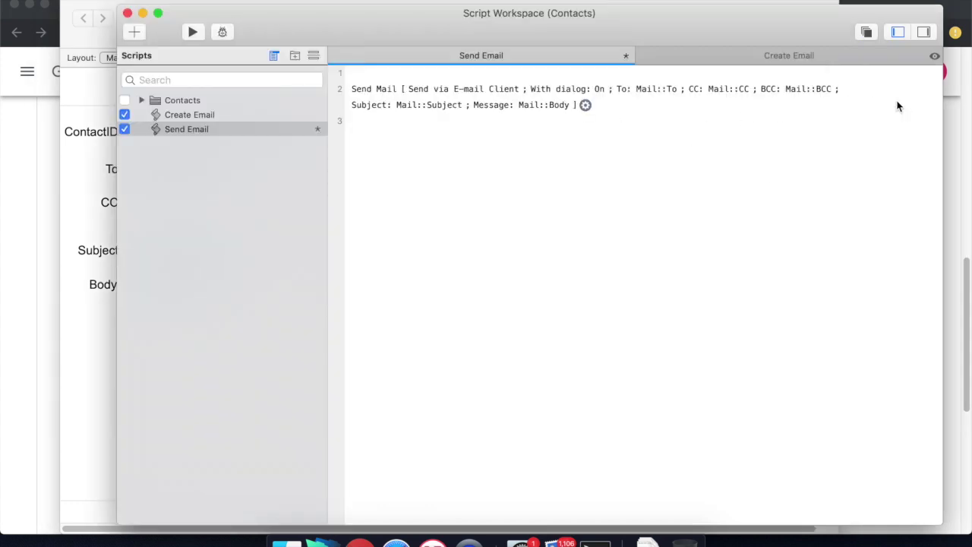
left_click(586, 112)
double_click(566, 96)
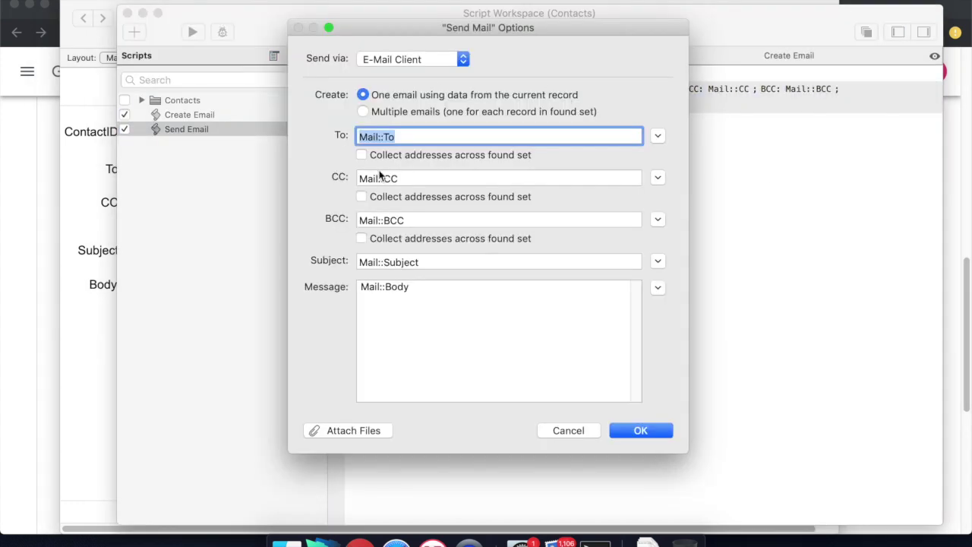
left_click(432, 59)
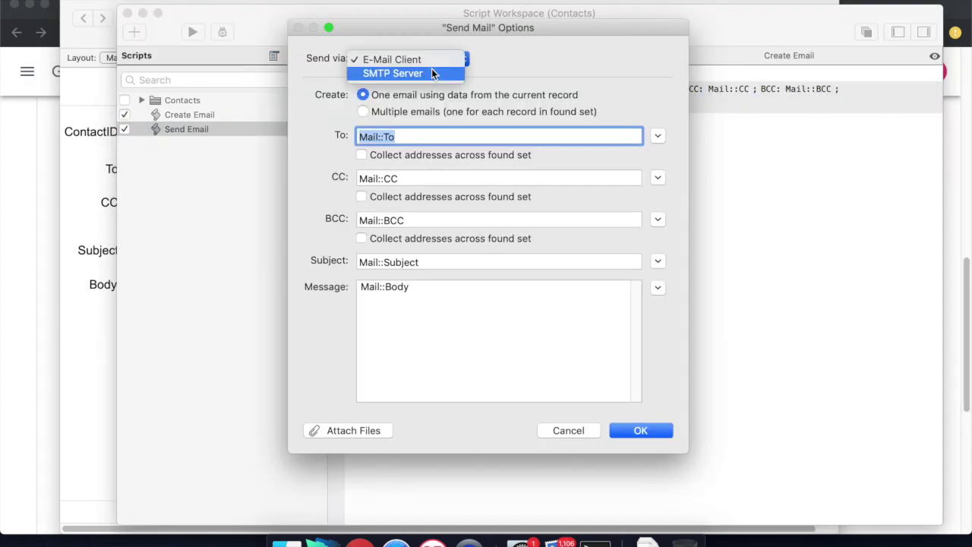
- Set Send via to SMTP Server and check the outgoing server smtp.gmail.com on port 465
left_click(432, 72)
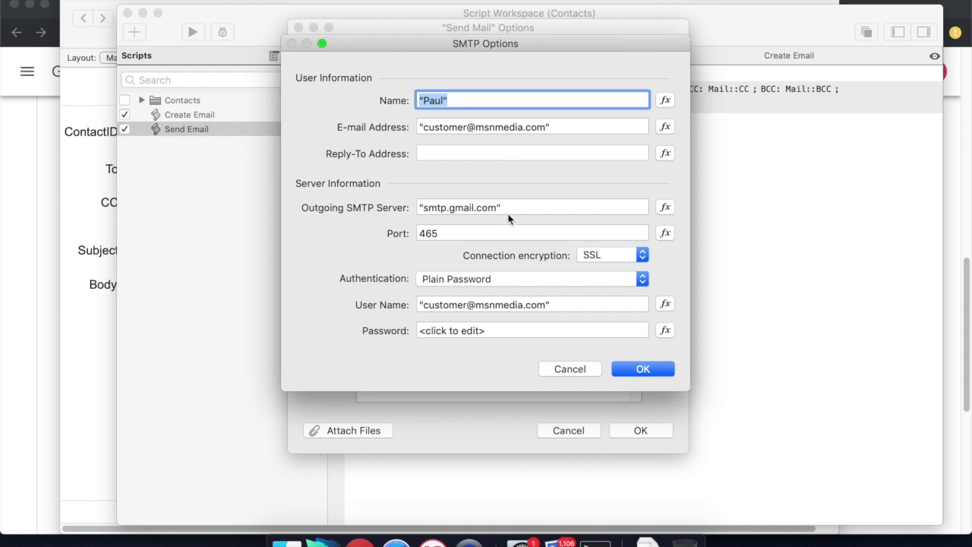
left_click(561, 204)
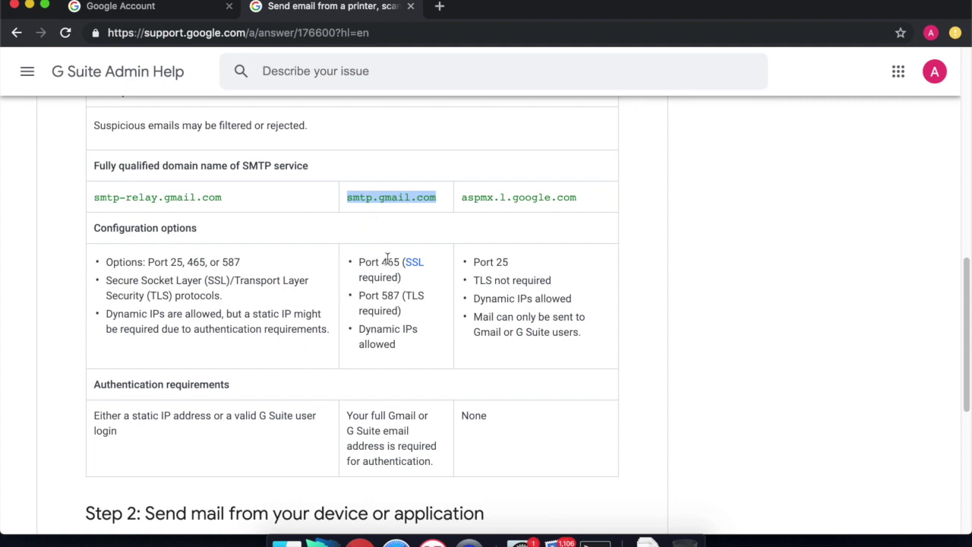
- Review Gmail's SMTP port and SSL requirements in the help article, then return to FileMaker
left_click(404, 238)
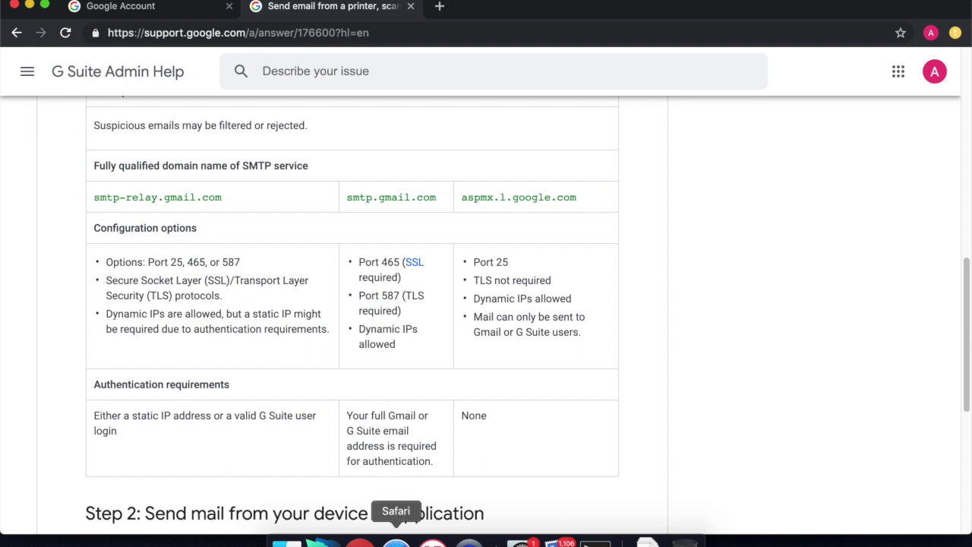
left_click(323, 541)
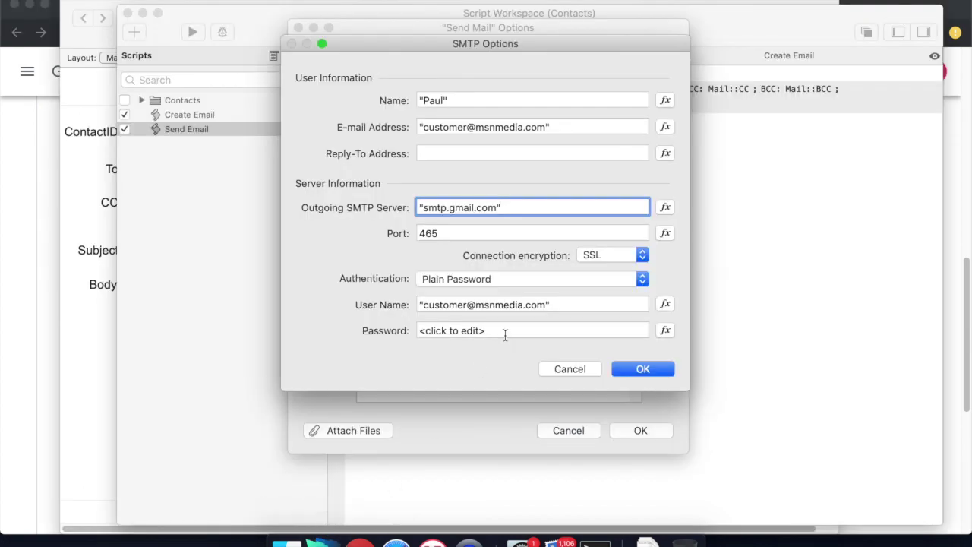
- After trying TLS, settle on SSL port 465 with Plain Password authentication and confirm both dialogs
left_click(639, 256)
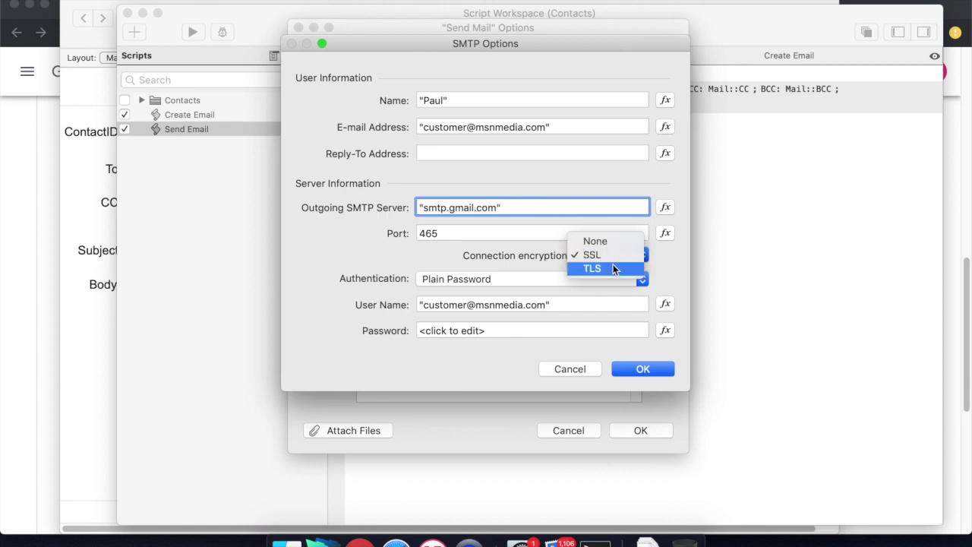
left_click(605, 268)
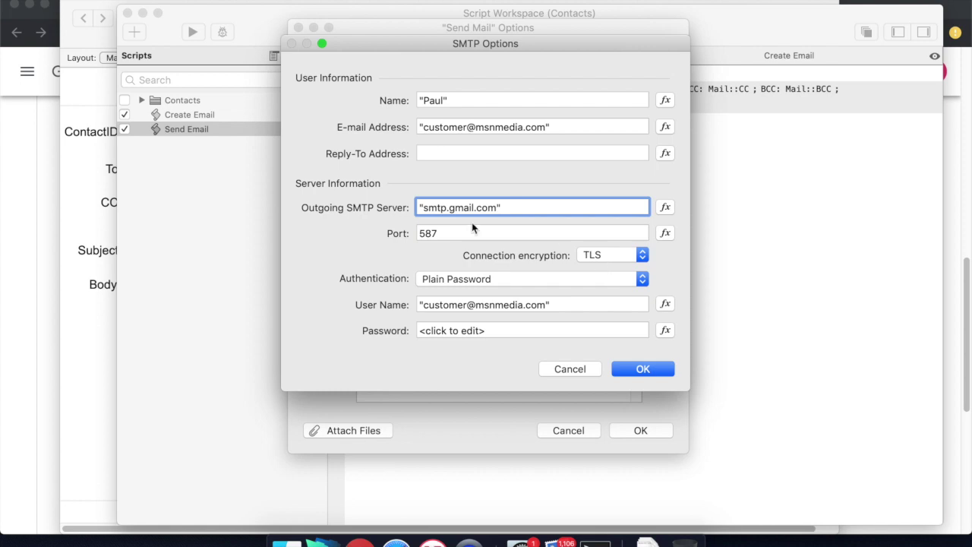
left_click(613, 258)
left_click(612, 237)
left_click(642, 278)
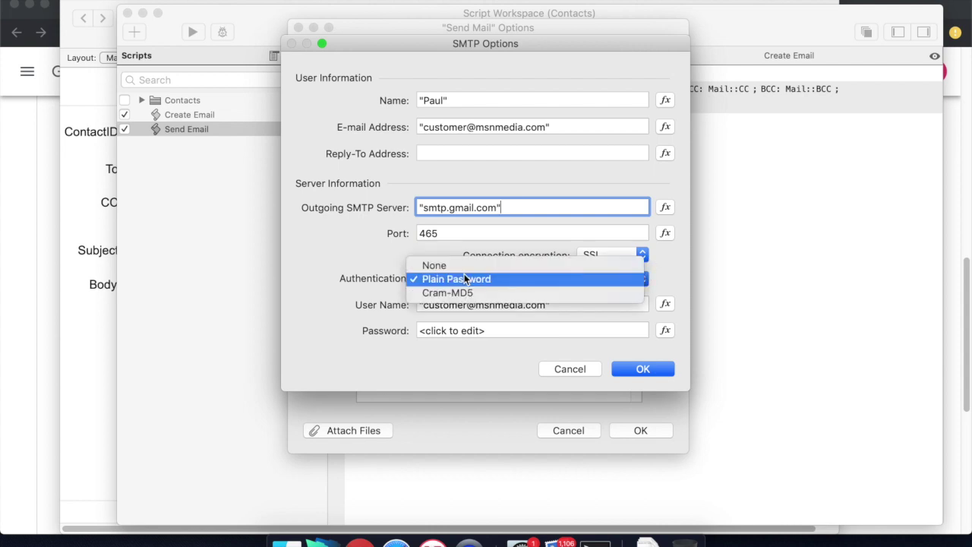
left_click(673, 275)
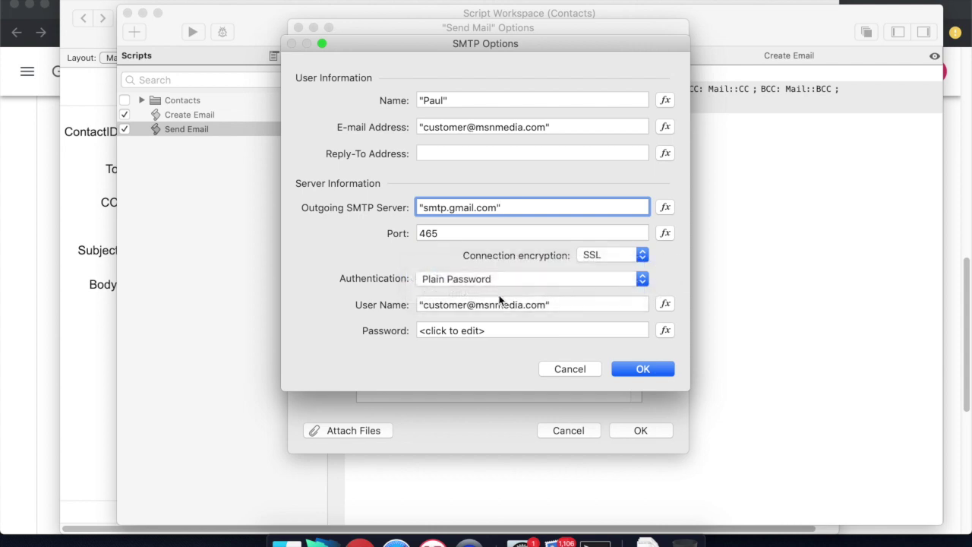
left_click(641, 369)
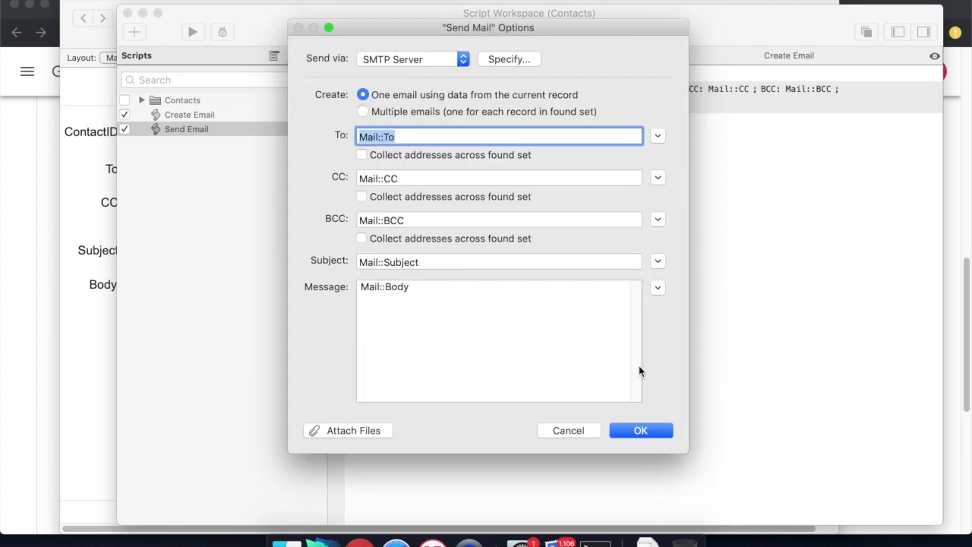
left_click(635, 432)
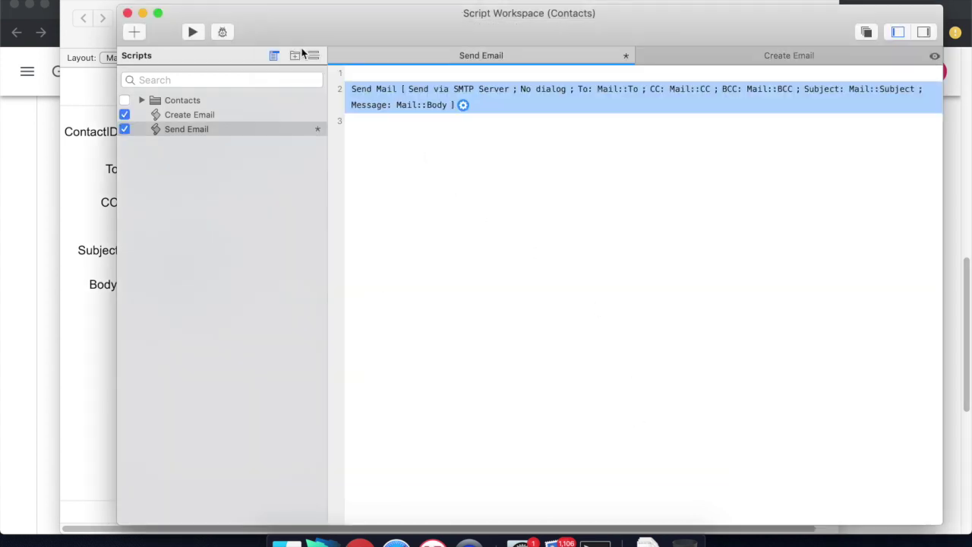
- Return to the Contacts window and run Send Mail for the current Mail record
left_click(544, 244)
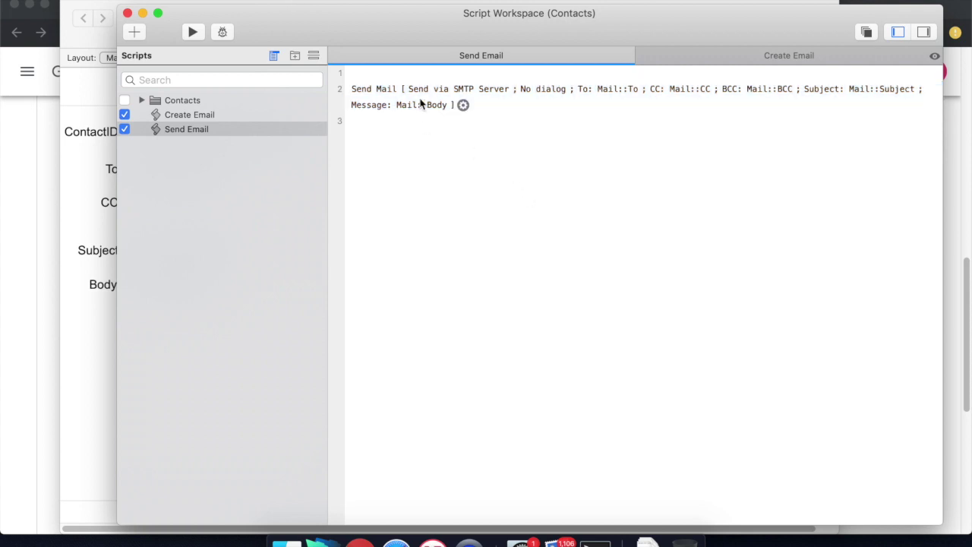
left_click(379, 2)
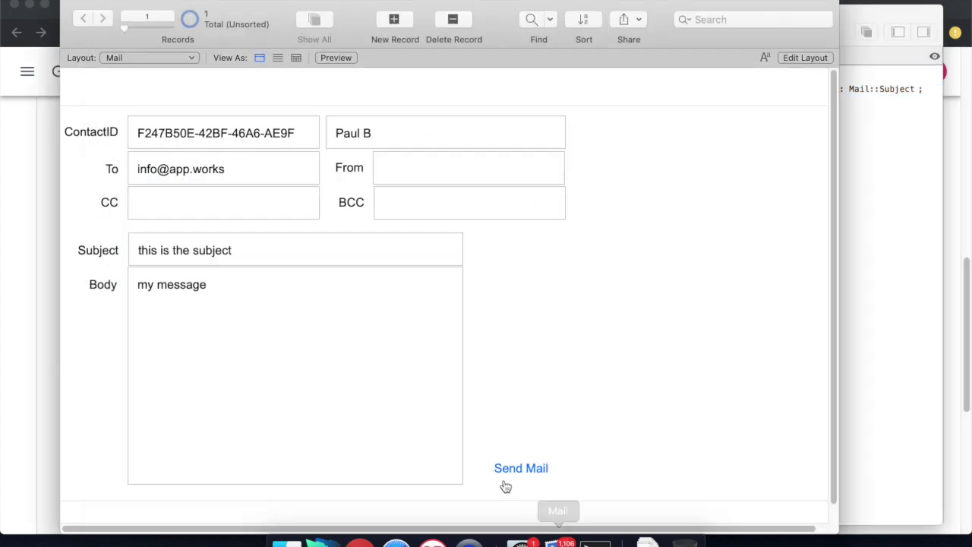
left_click(536, 473)
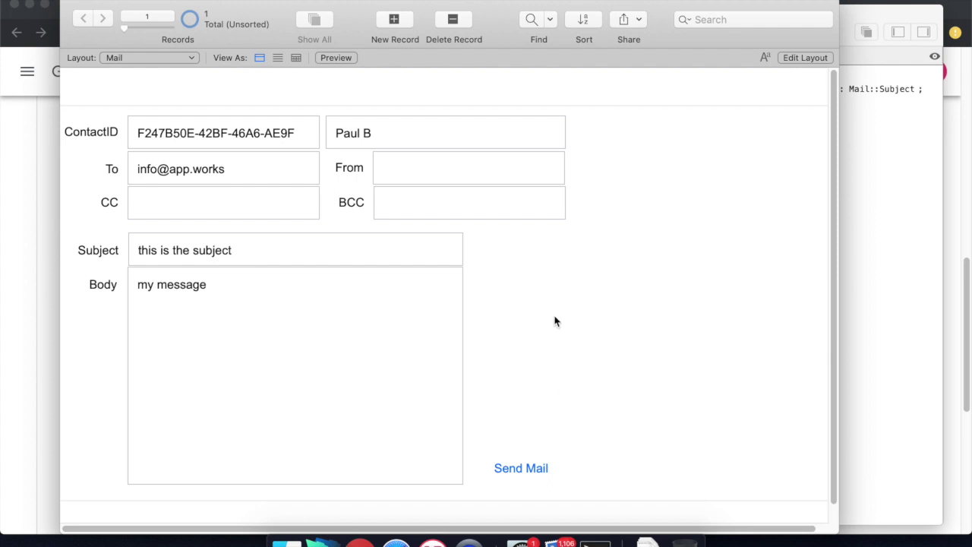
left_click(141, 58)
- Switch to the Users layout with the stored e-mail address and password, then return to Chrome
left_click(295, 166)
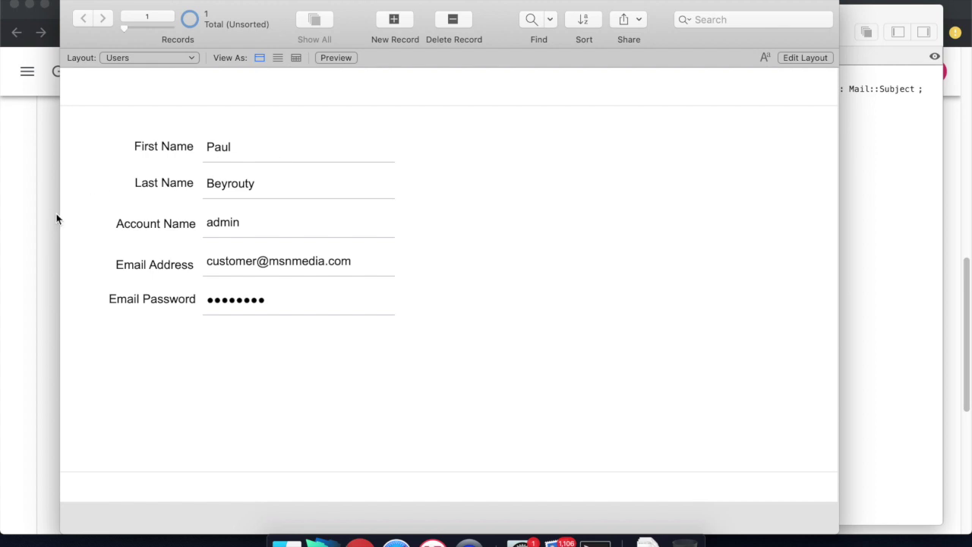
left_click(21, 190)
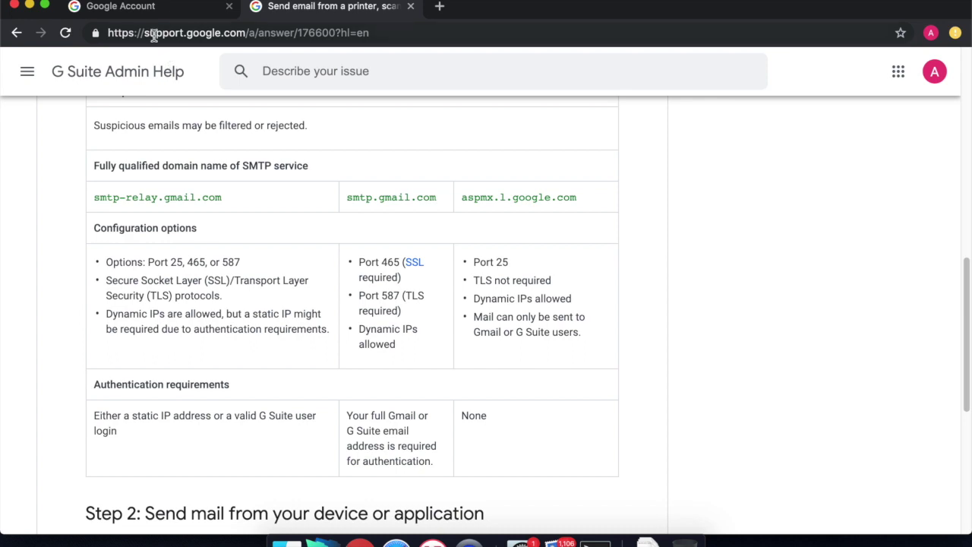
- Check Less secure app access on the Google Account Security page, then return to FileMaker
left_click(162, 10)
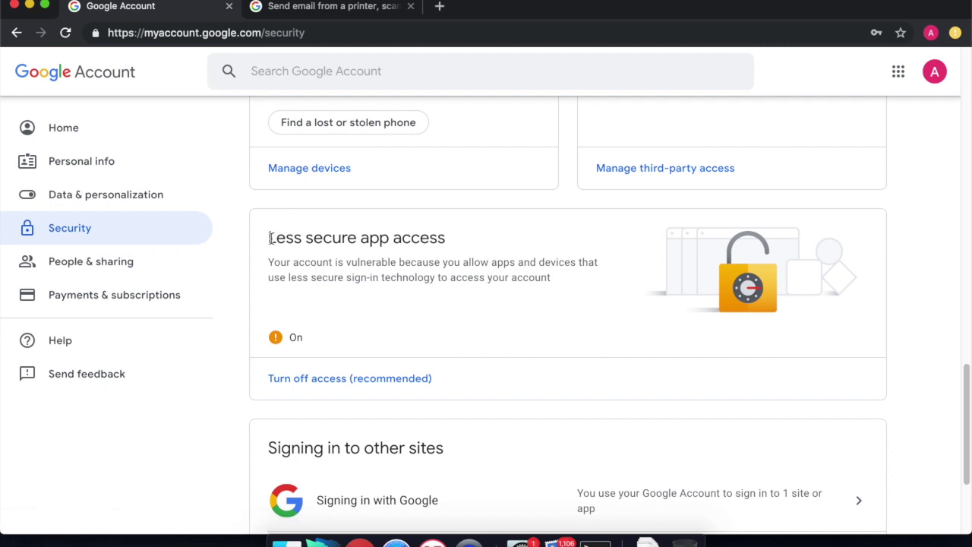
left_click_drag(270, 238, 448, 245)
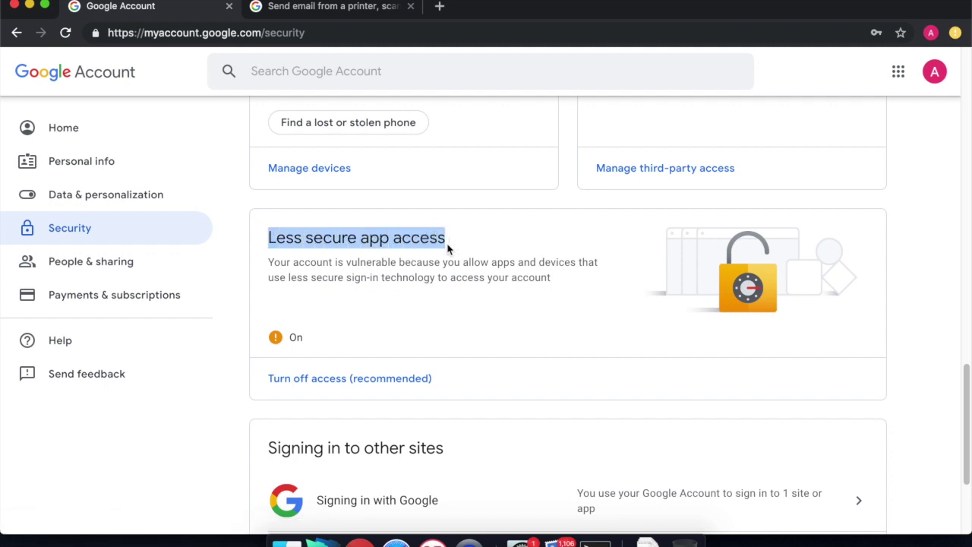
left_click(427, 272)
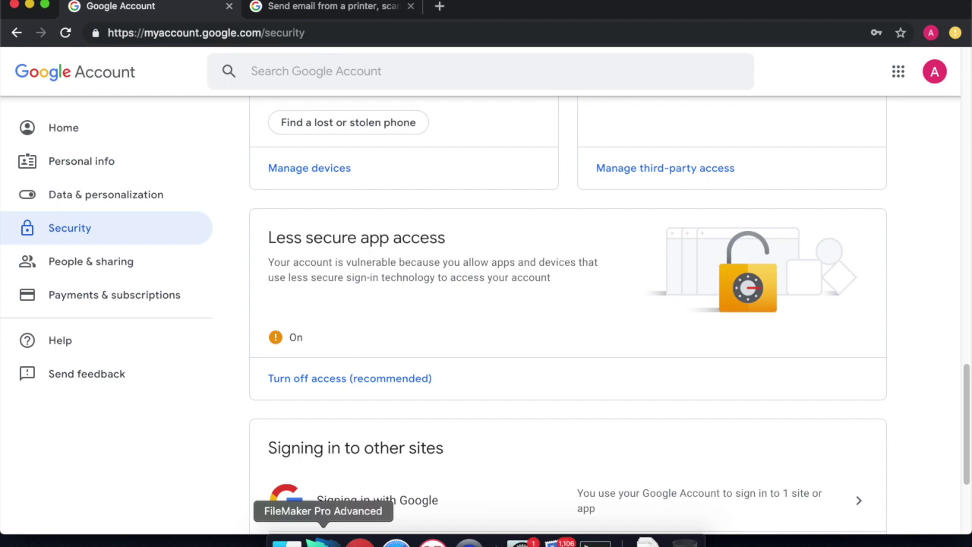
left_click(322, 541)
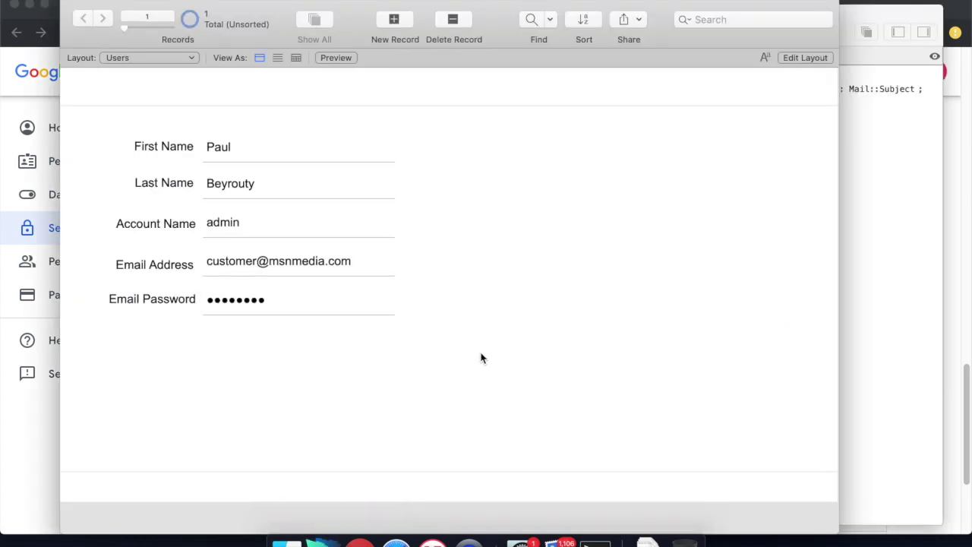